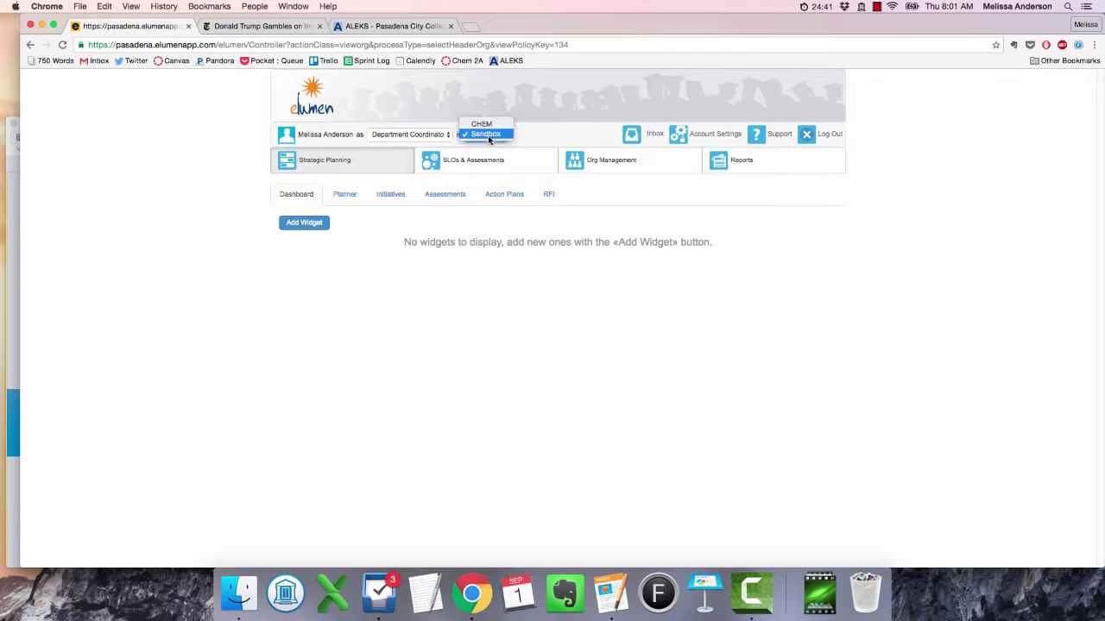
# List the Sandbox department's action plans distributed by Pasadena and select the Course Action Plan (Based on Sp2016 Results).
pyautogui.click(491, 137)
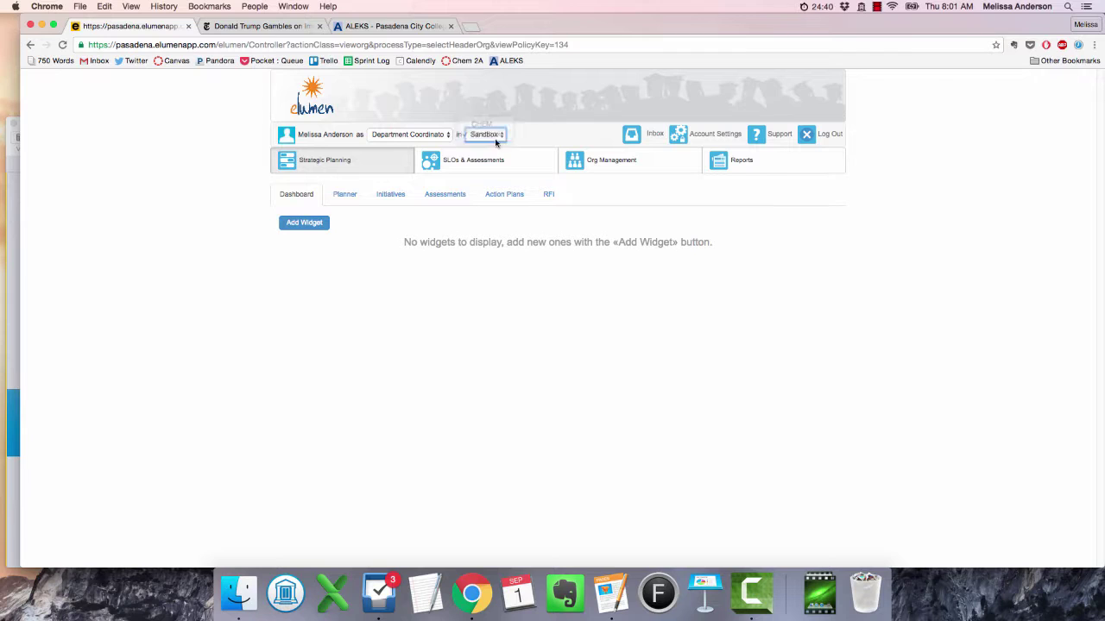
pyautogui.click(512, 197)
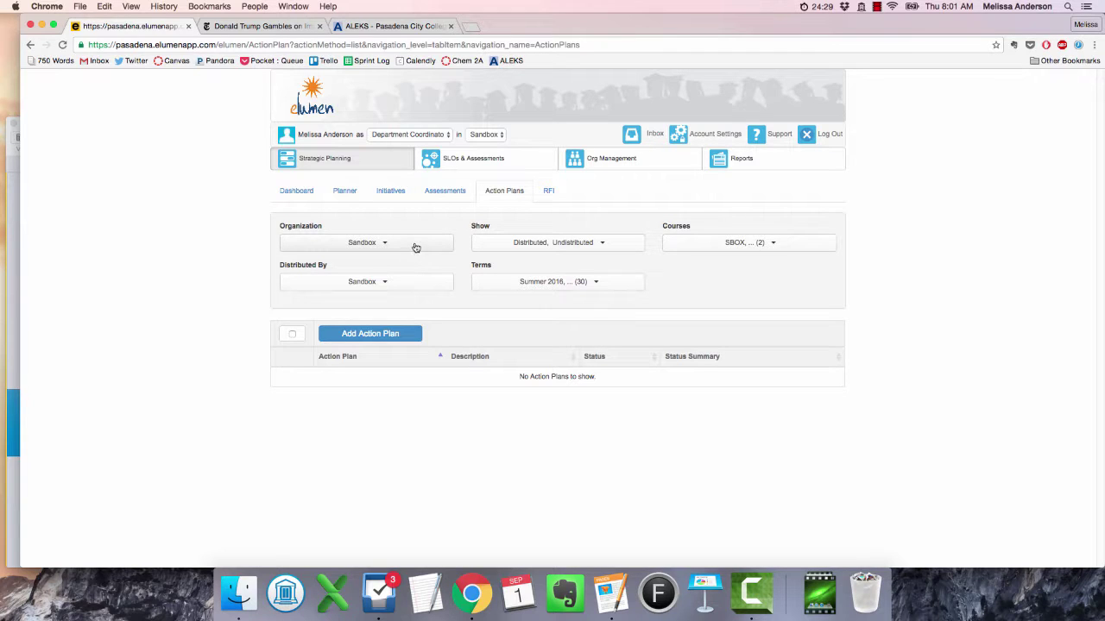
pyautogui.click(386, 283)
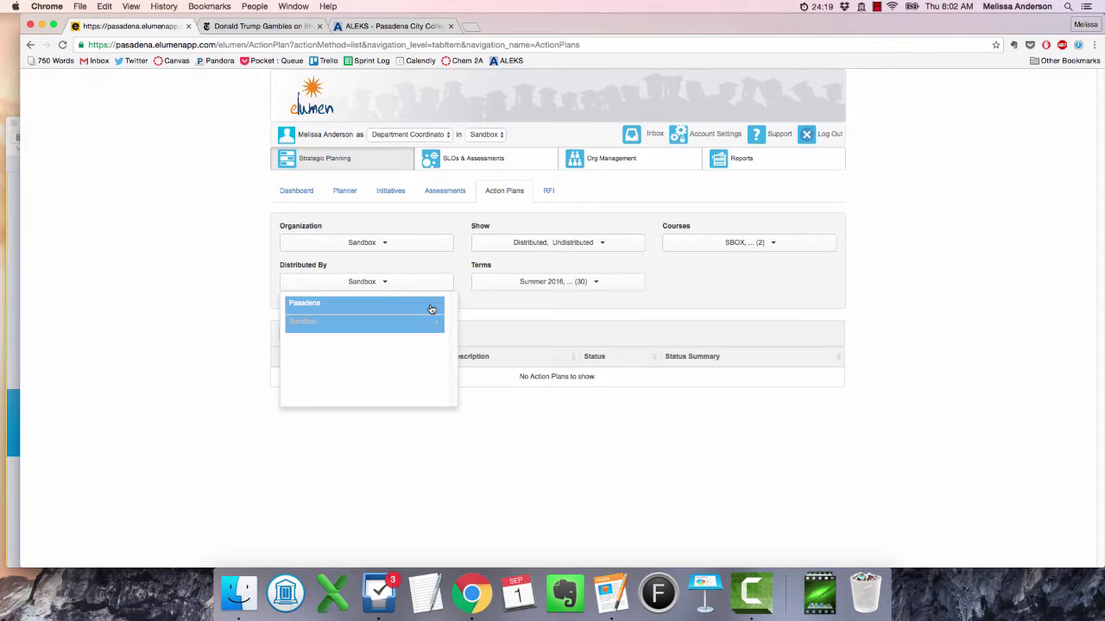
pyautogui.click(431, 309)
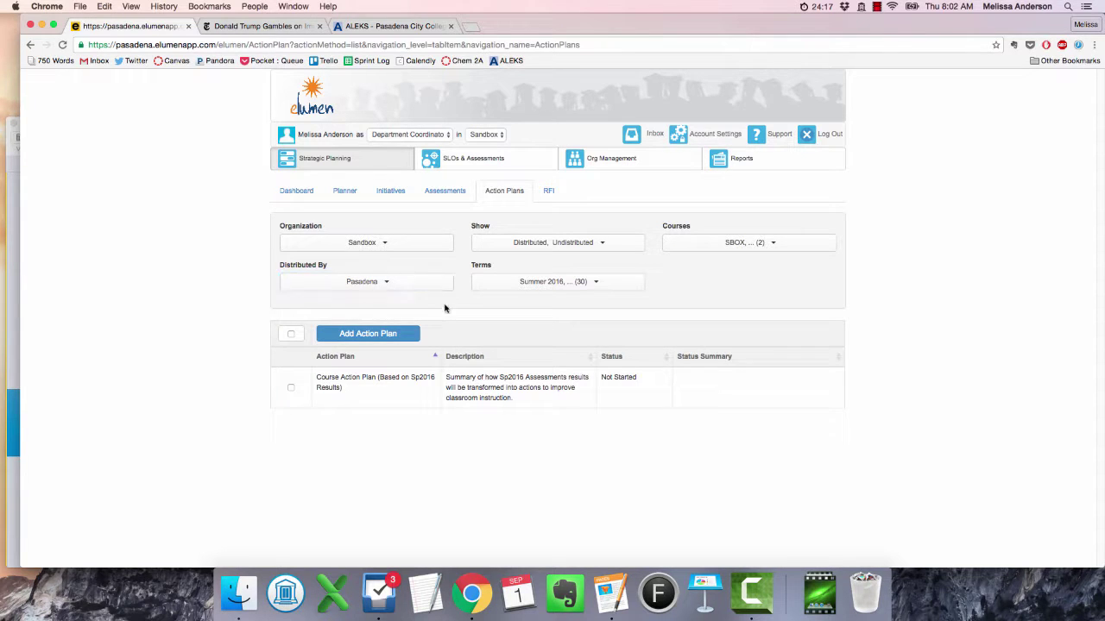
pyautogui.click(445, 310)
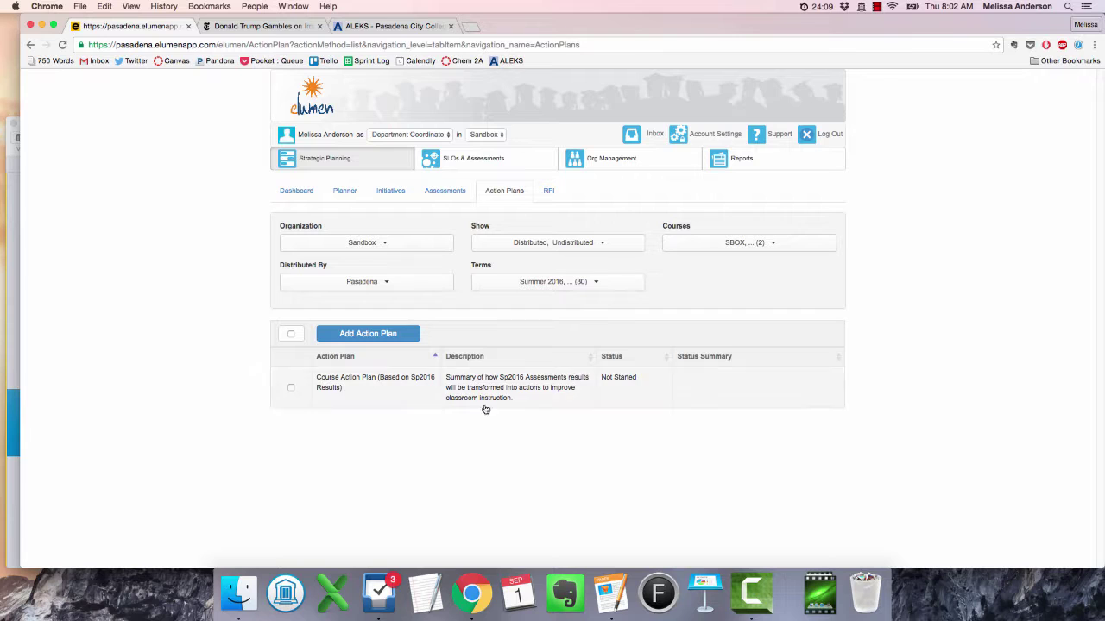
pyautogui.click(290, 389)
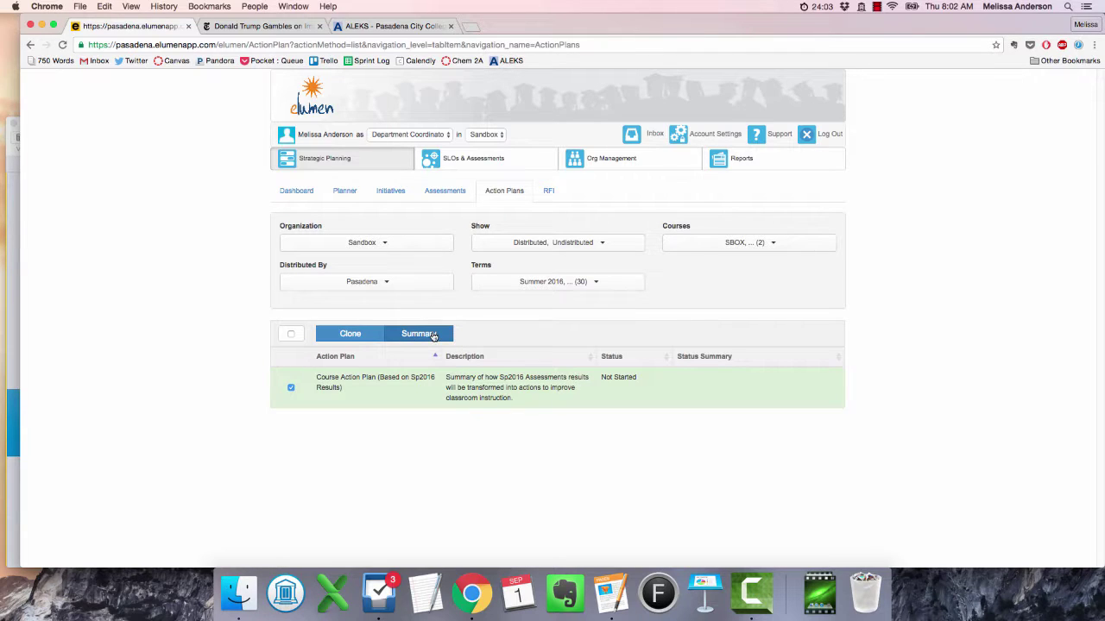
# Examine the available options in the Terms, Courses and Show filters of the action plan list.
pyautogui.click(559, 285)
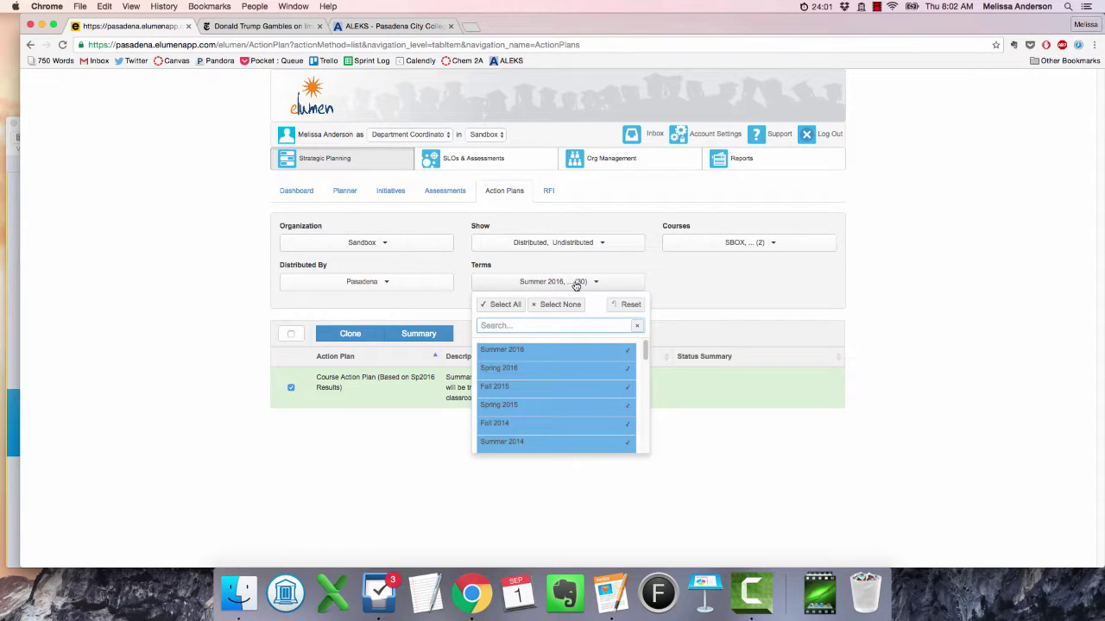
pyautogui.click(577, 285)
pyautogui.click(726, 243)
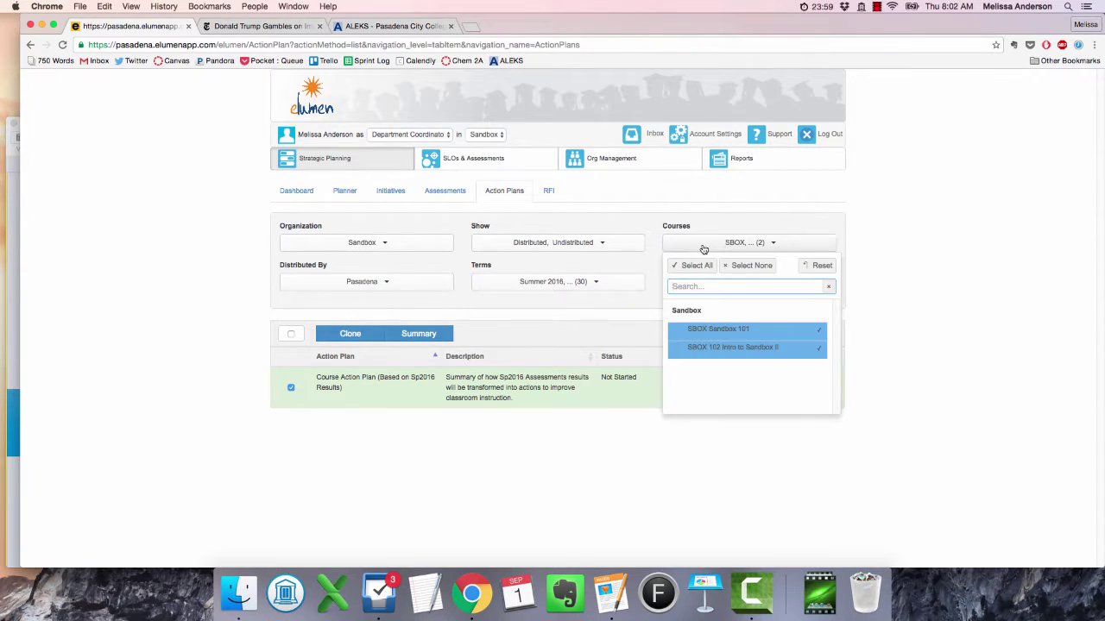
pyautogui.click(702, 246)
pyautogui.click(587, 281)
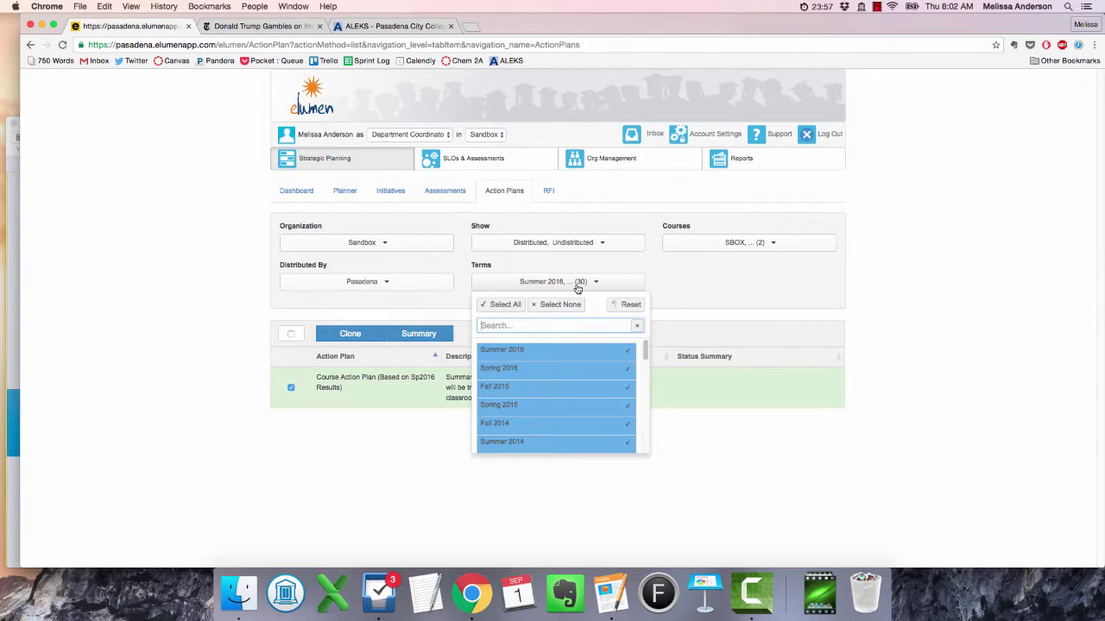
pyautogui.click(587, 284)
pyautogui.click(689, 249)
pyautogui.click(690, 249)
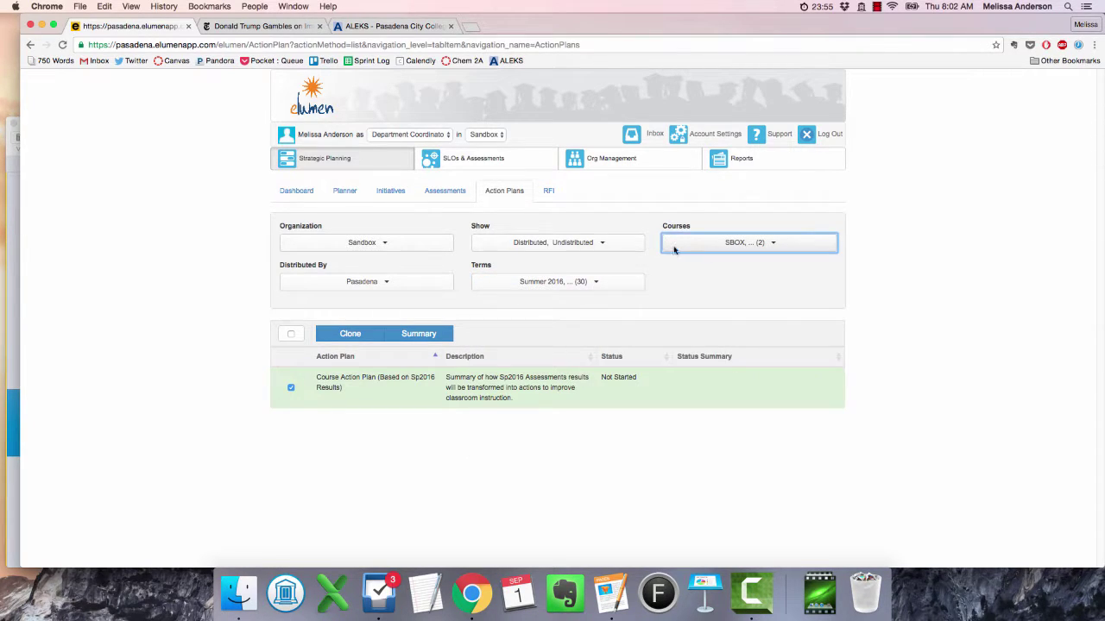
pyautogui.click(528, 246)
pyautogui.click(540, 247)
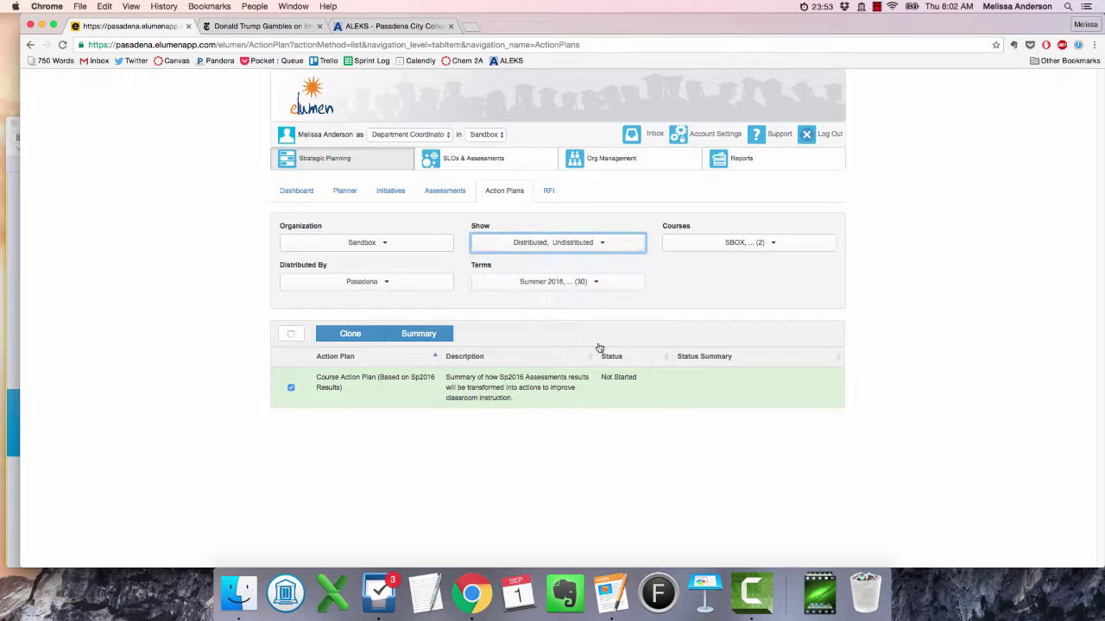
pyautogui.click(468, 268)
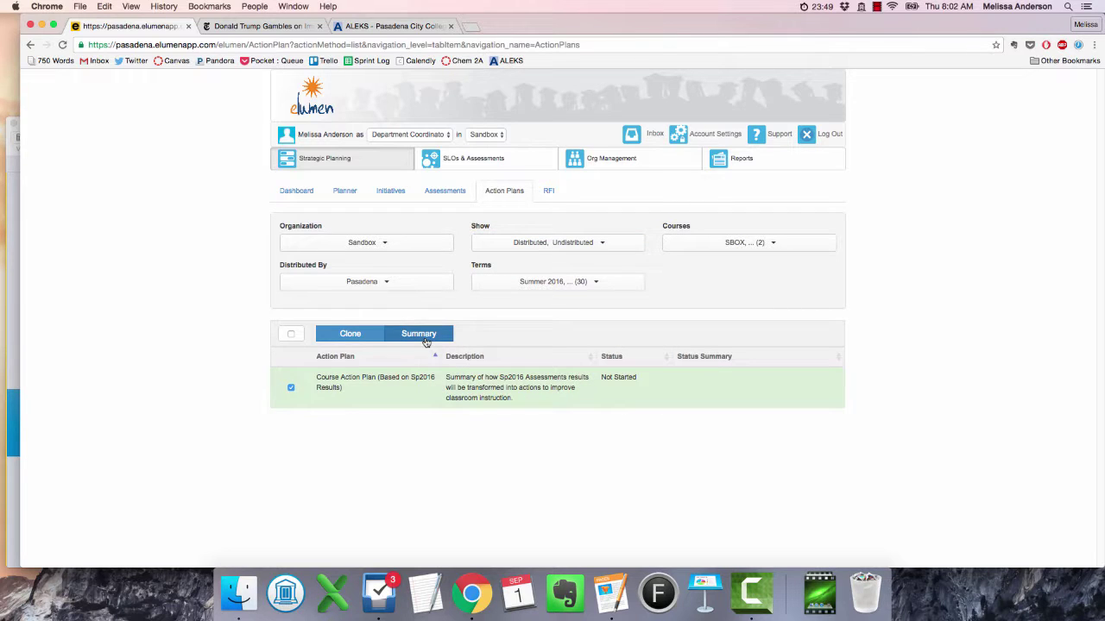
# Open the summary of the selected action plan and review its completed and effective action counts.
pyautogui.click(426, 336)
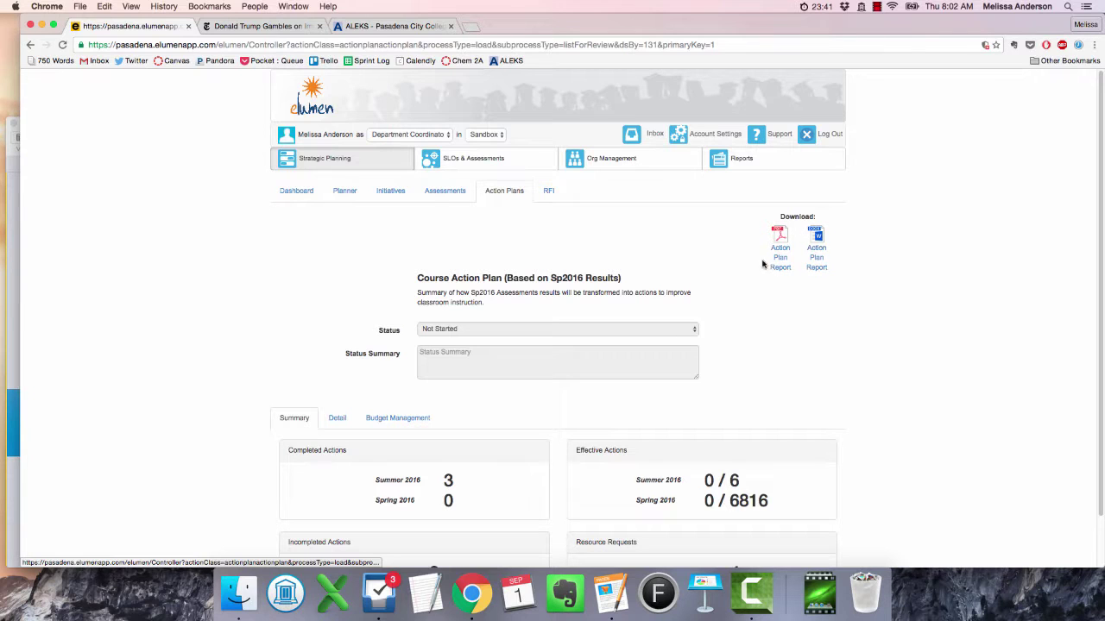
pyautogui.scroll(-2, 681, 260)
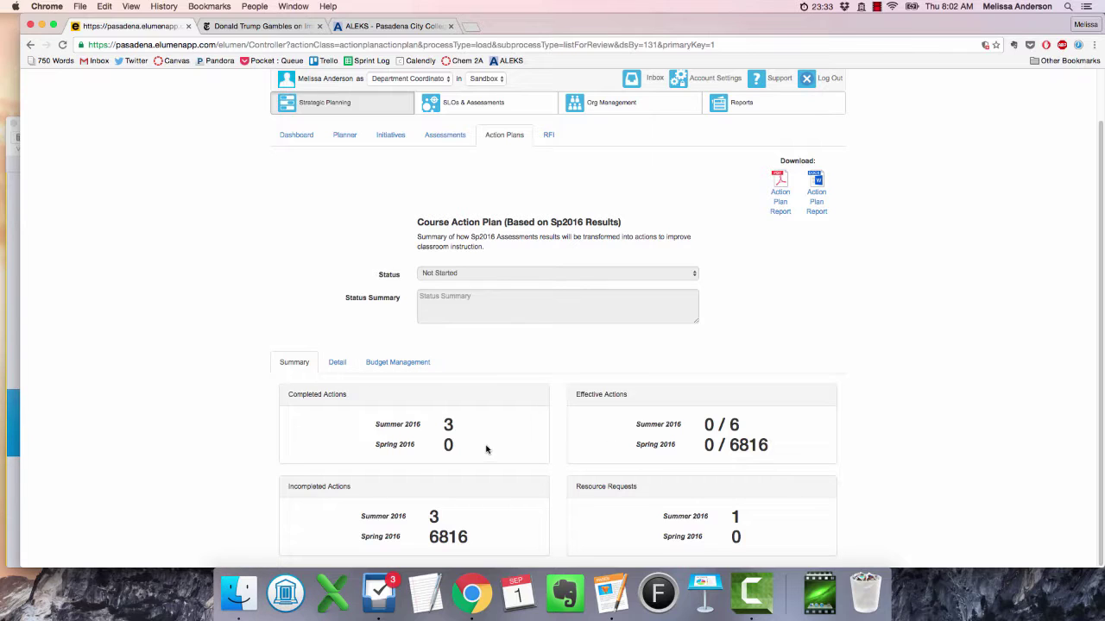
pyautogui.doubleClick(448, 424)
pyautogui.moveTo(450, 444); pyautogui.dragTo(440, 446)
pyautogui.click(754, 424)
pyautogui.scroll(2, 455, 458)
pyautogui.scroll(-2, 460, 464)
# Open the action plan's detail view and look through the listed course responses.
pyautogui.click(336, 364)
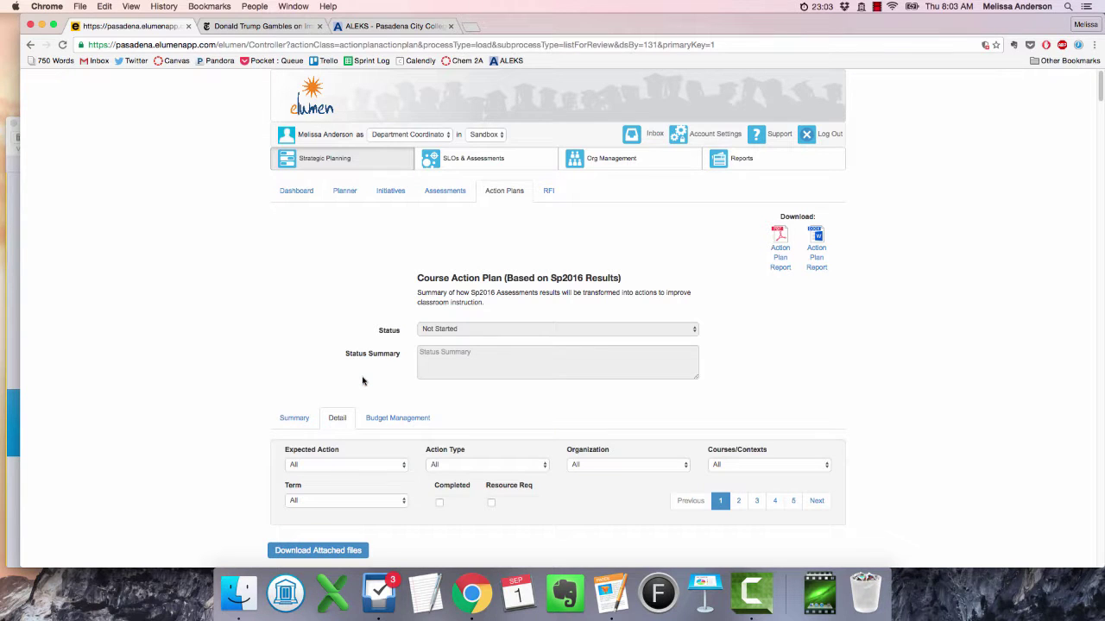
pyautogui.scroll(-5, 192, 343)
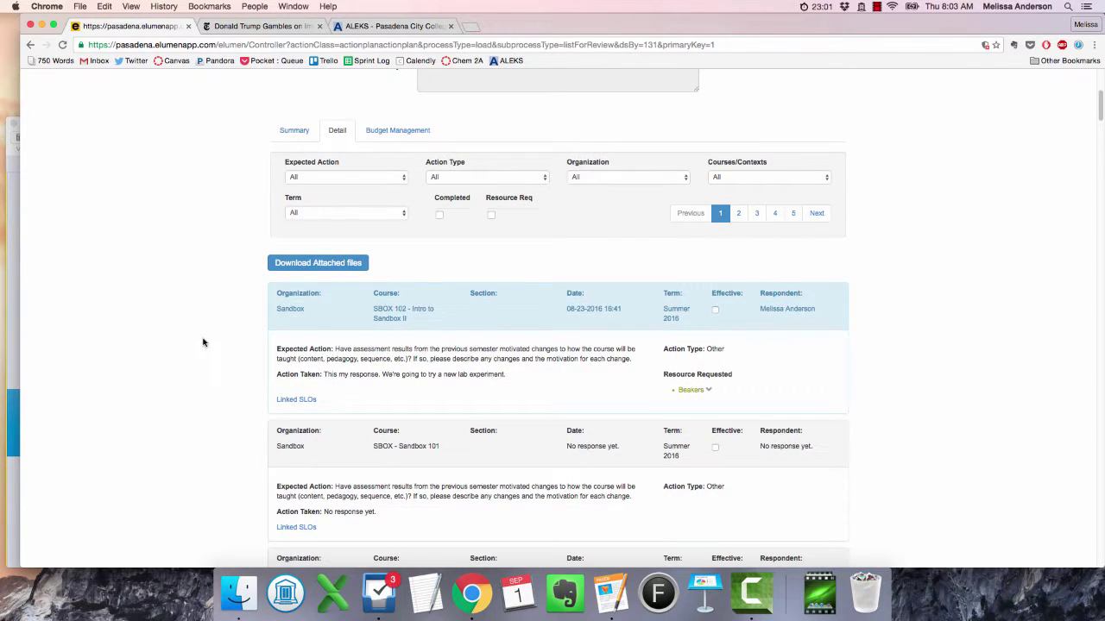
pyautogui.scroll(-1, 201, 343)
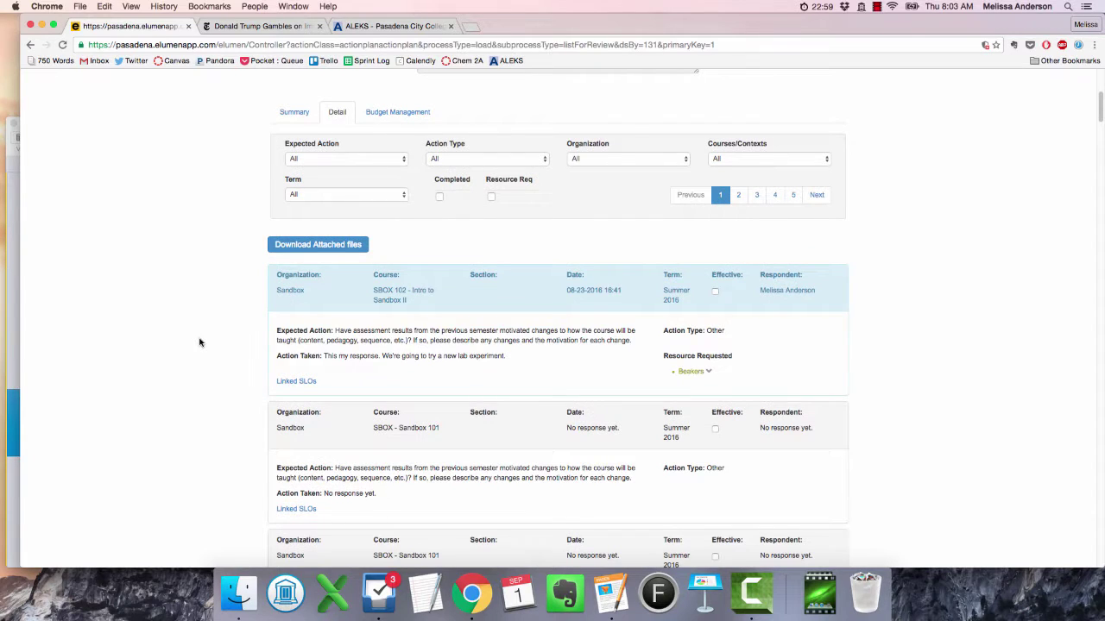
pyautogui.scroll(-15, 199, 343)
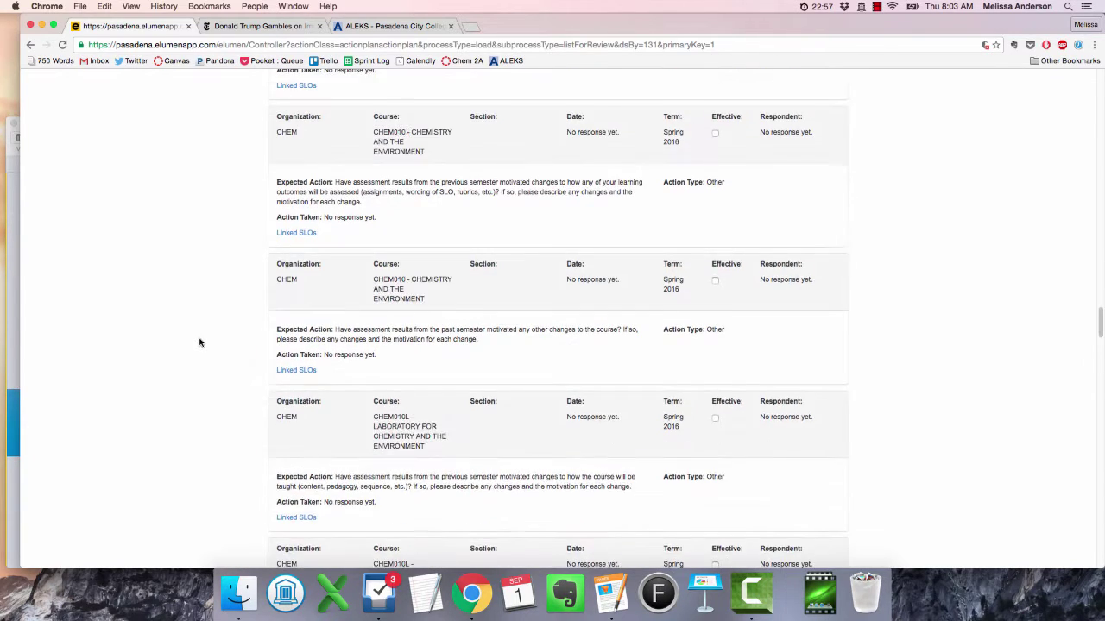
pyautogui.scroll(10, 199, 343)
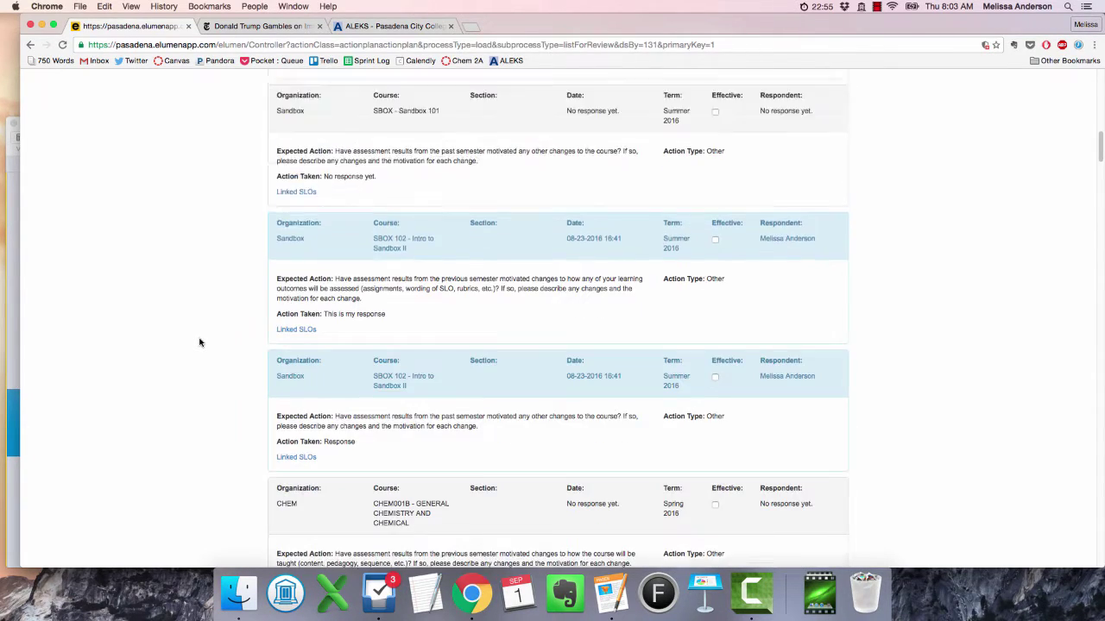
pyautogui.scroll(10, 200, 343)
pyautogui.scroll(-3, 198, 343)
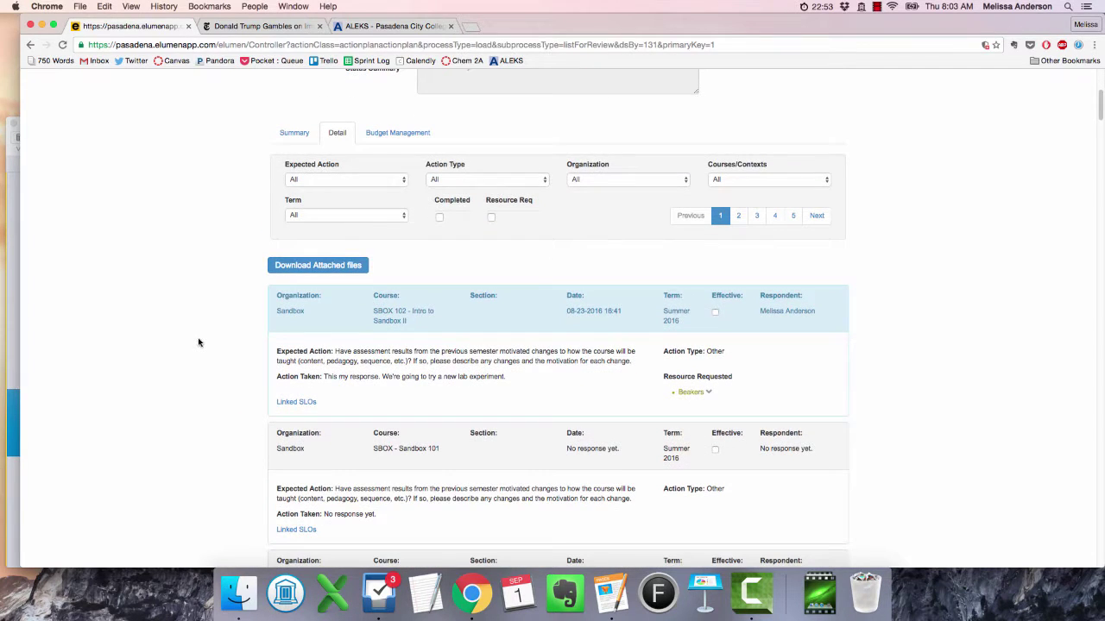
# Filter the responses to the expected action about how the course will be taught and to the Sandbox organization.
pyautogui.click(352, 181)
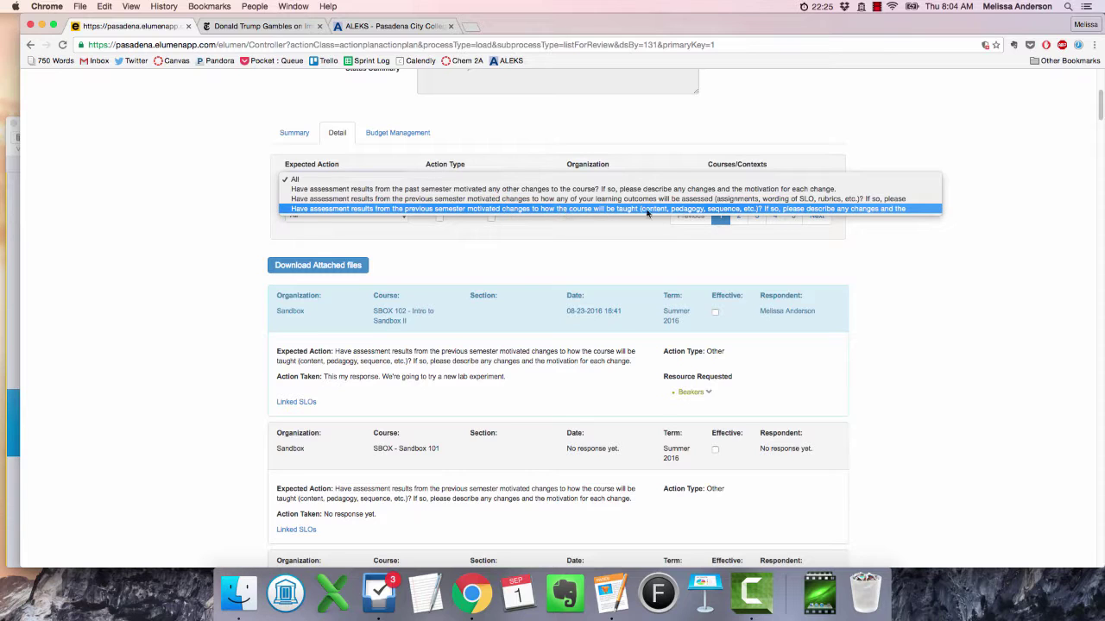
pyautogui.click(546, 296)
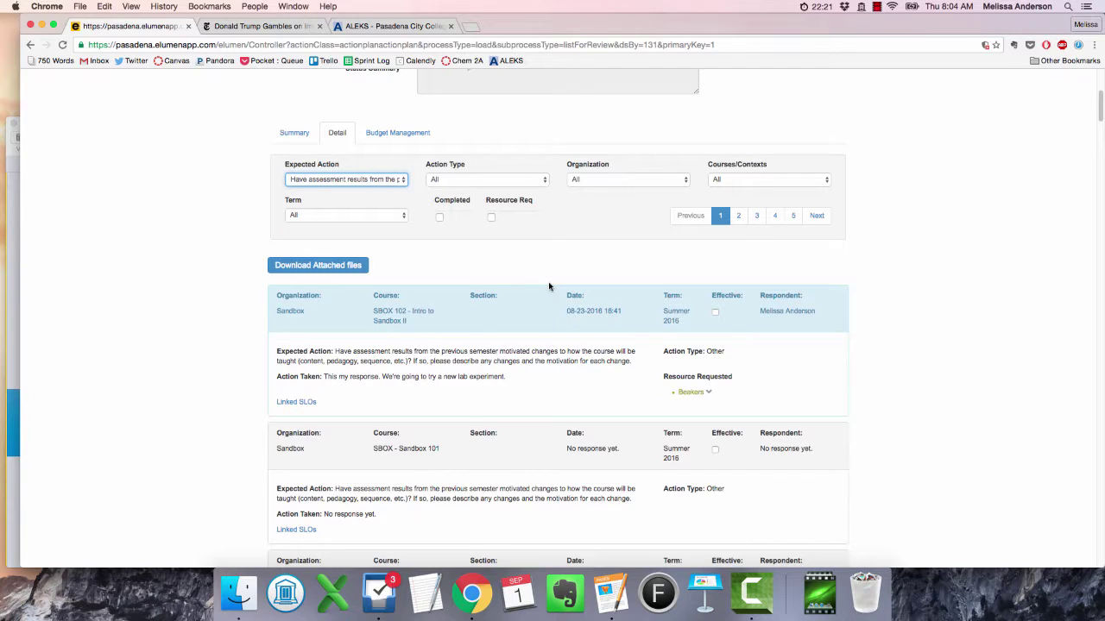
pyautogui.click(623, 178)
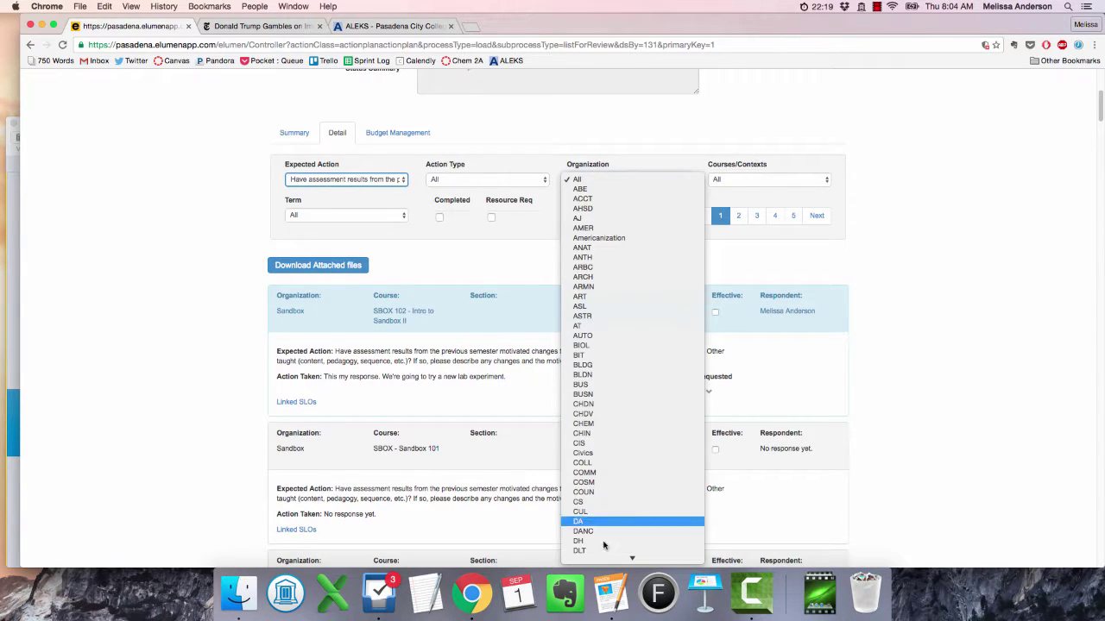
pyautogui.scroll(-10, 620, 390)
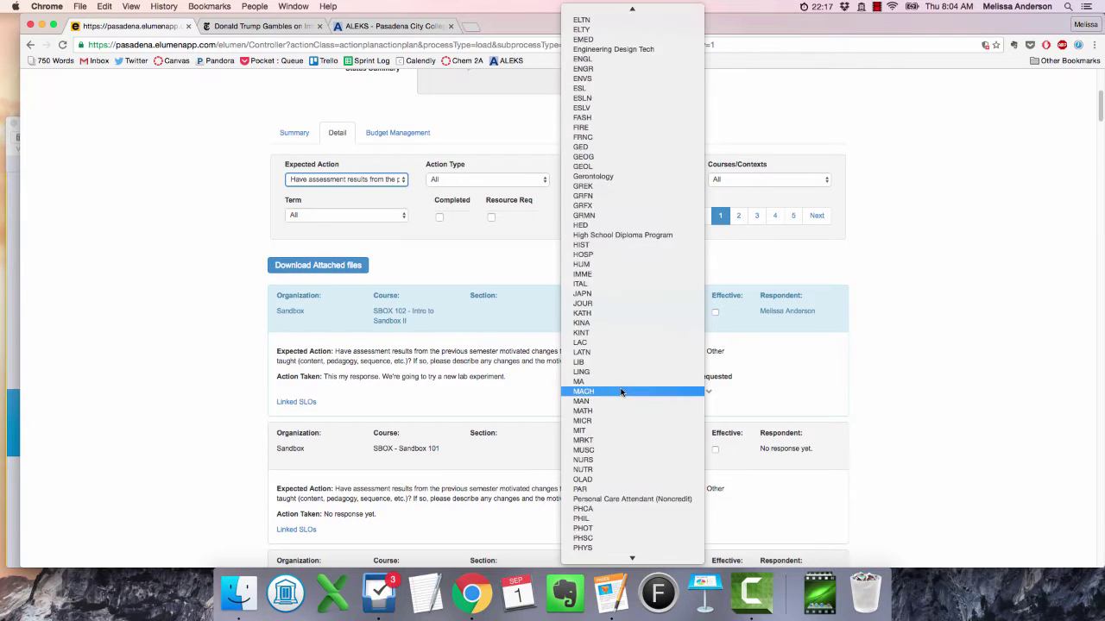
pyautogui.scroll(-5, 620, 393)
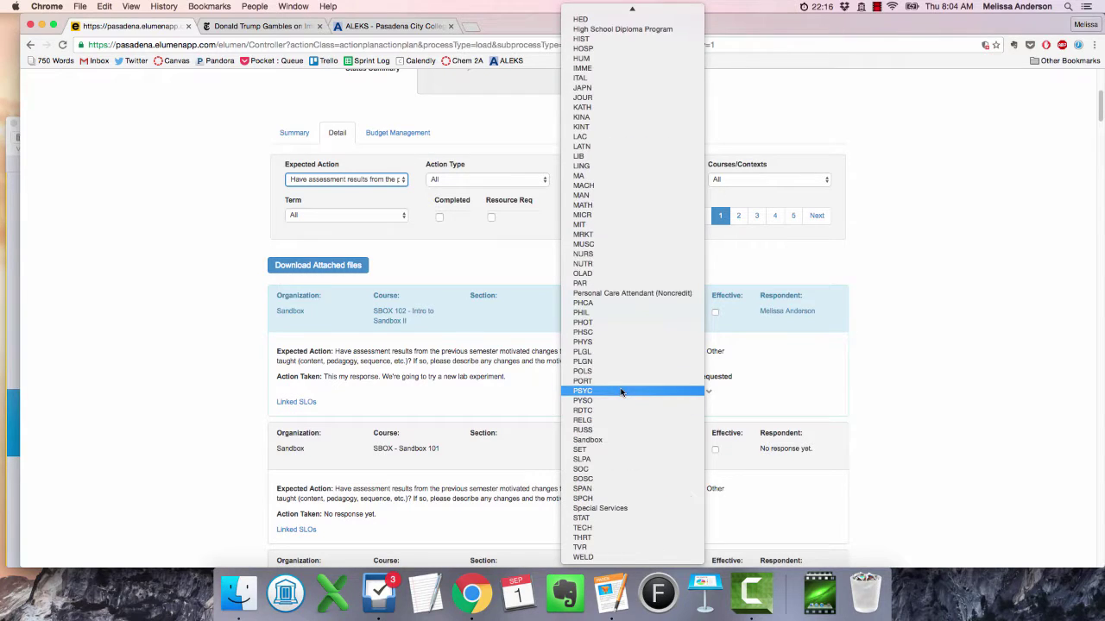
pyautogui.click(625, 443)
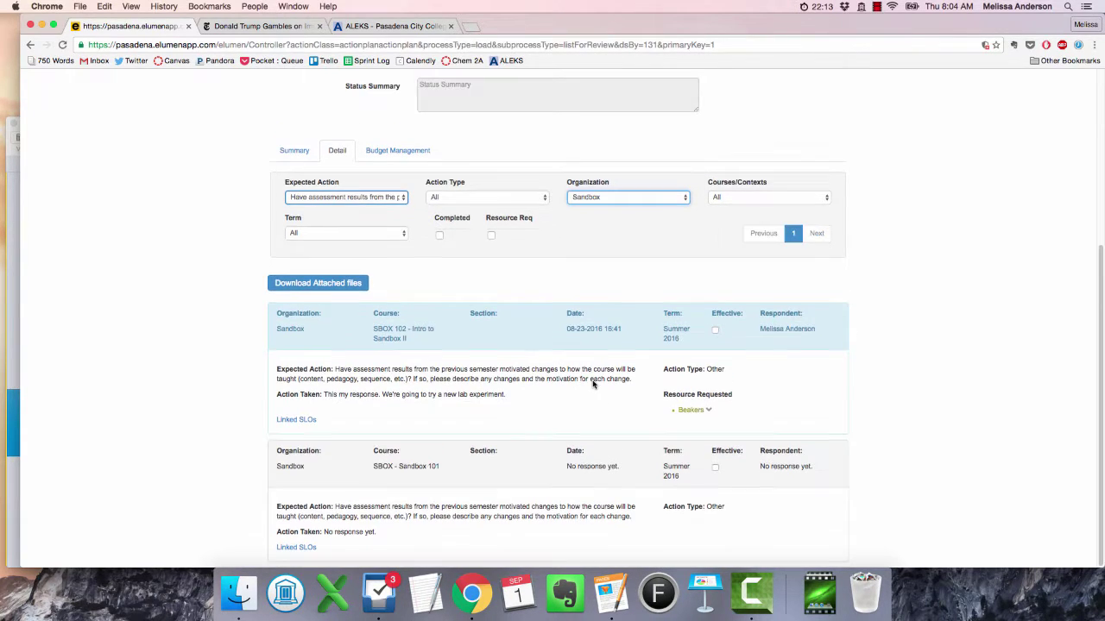
# Examine the expected action and action taken texts of the SBOX 102 and Sandbox 101 entries.
pyautogui.scroll(4, 555, 389)
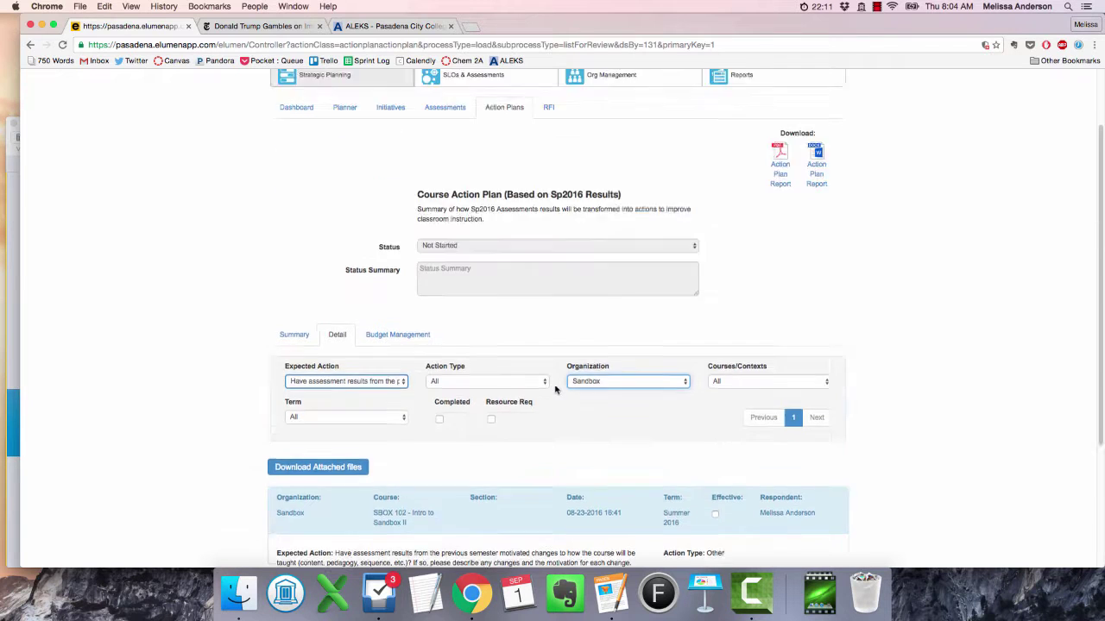
pyautogui.scroll(-4, 555, 389)
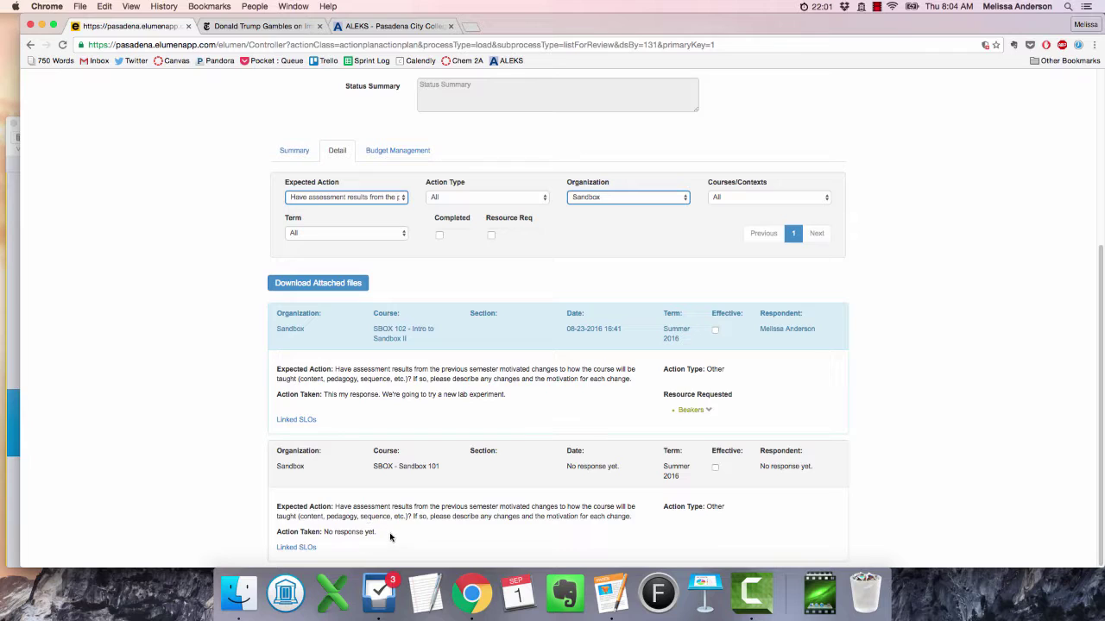
pyautogui.tripleClick(339, 532)
pyautogui.click(522, 390)
pyautogui.moveTo(277, 369); pyautogui.dragTo(633, 380)
pyautogui.click(454, 402)
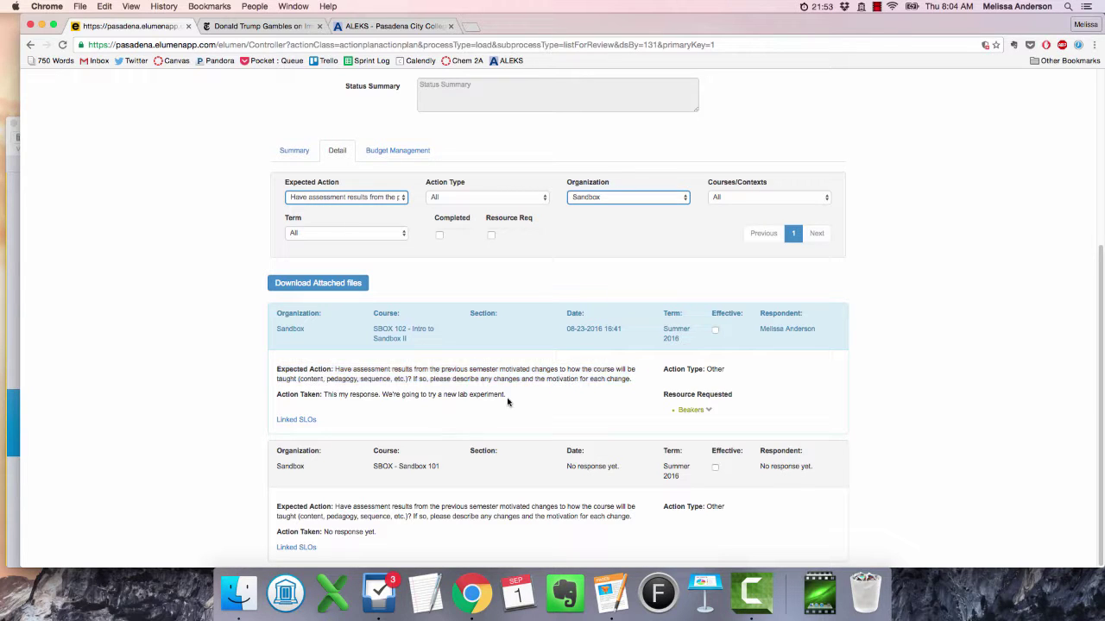
pyautogui.tripleClick(404, 396)
pyautogui.click(416, 399)
pyautogui.moveTo(325, 394); pyautogui.dragTo(513, 395)
pyautogui.click(514, 394)
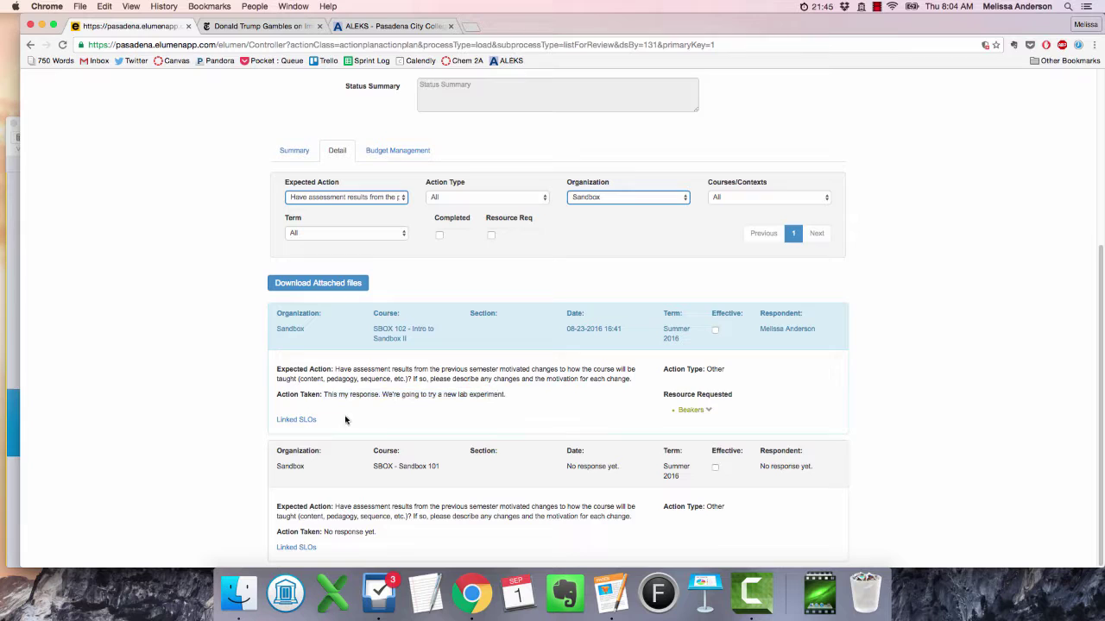
# View the SBOX 102 response's linked SLOs and the details of its Beakers resource request.
pyautogui.click(301, 422)
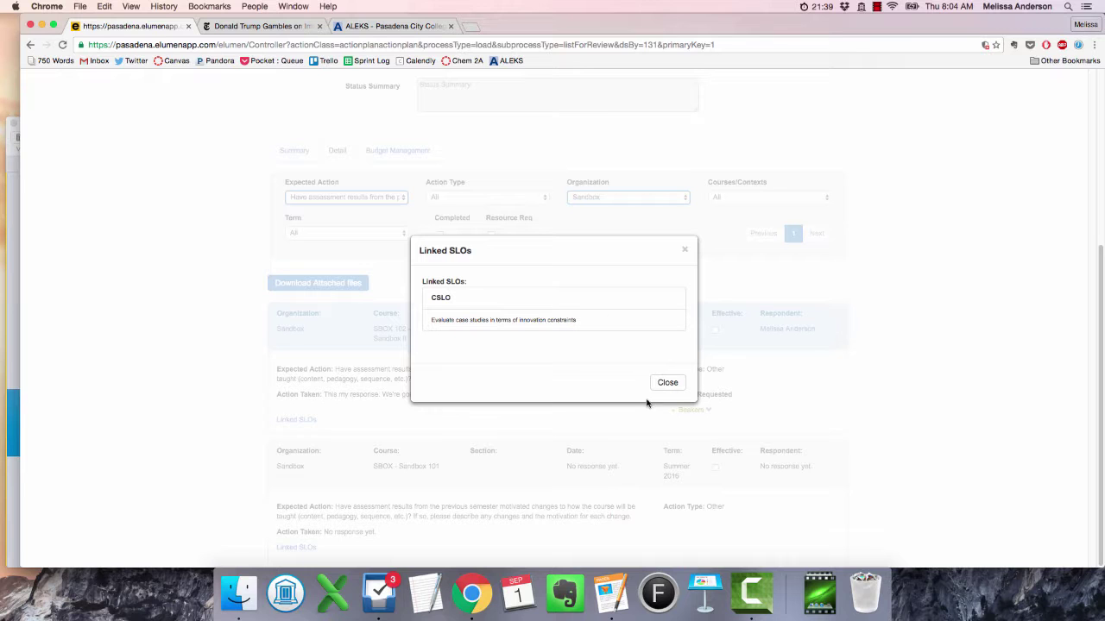
pyautogui.click(670, 383)
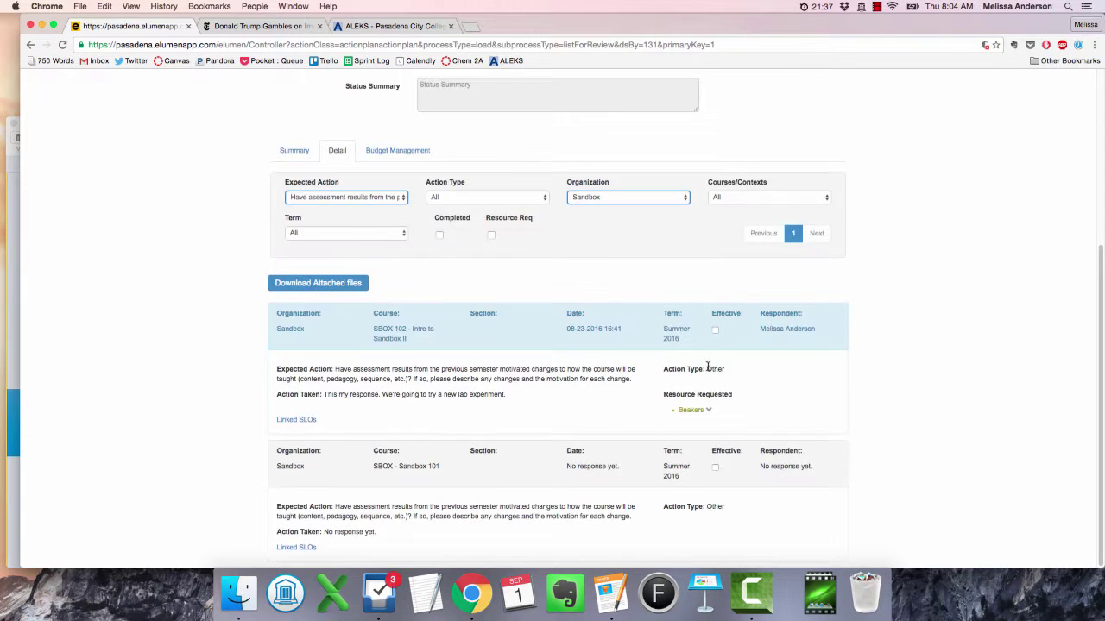
pyautogui.click(709, 411)
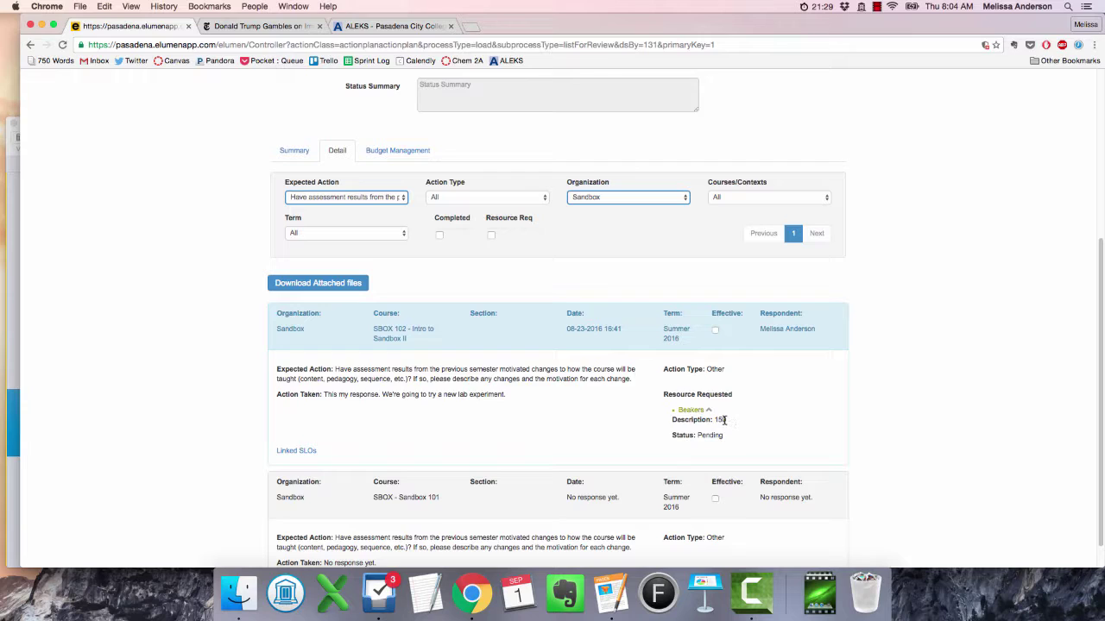
pyautogui.moveTo(727, 421); pyautogui.dragTo(714, 421)
pyautogui.click(708, 411)
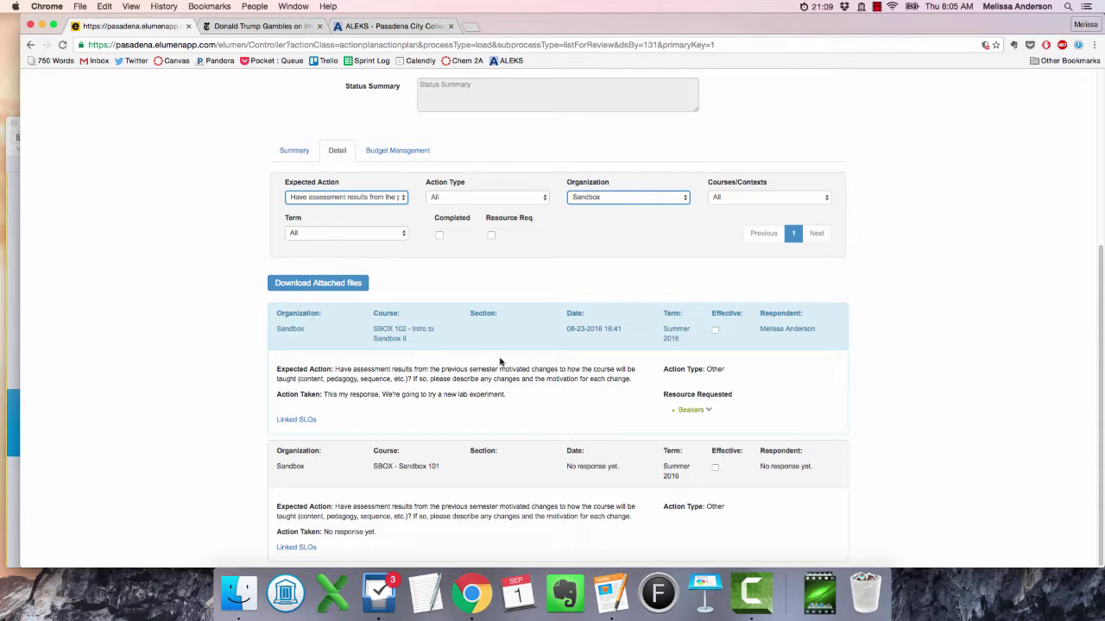
# Try the Resource Req and Completed filters on the responses, clearing each one again.
pyautogui.click(492, 235)
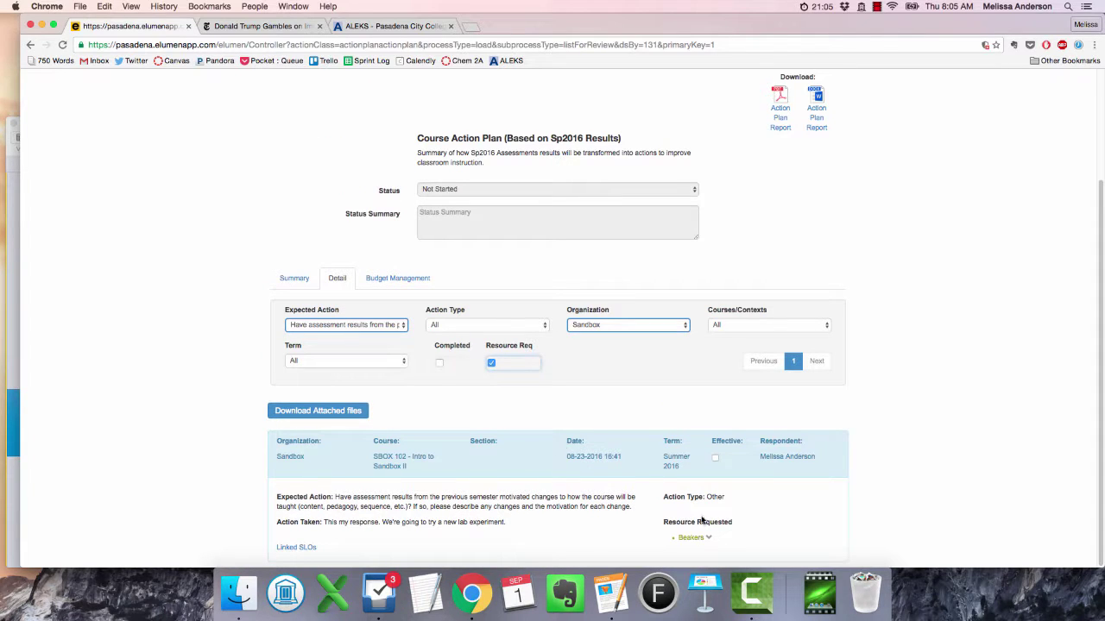
pyautogui.click(491, 363)
pyautogui.click(439, 363)
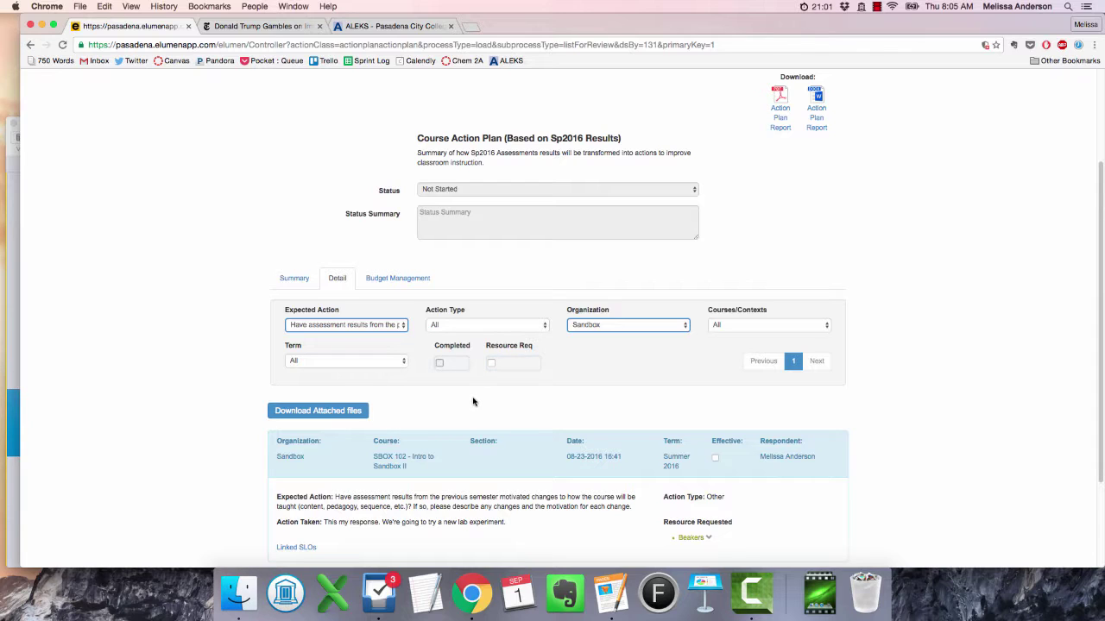
pyautogui.click(439, 364)
pyautogui.scroll(3, 1001, 293)
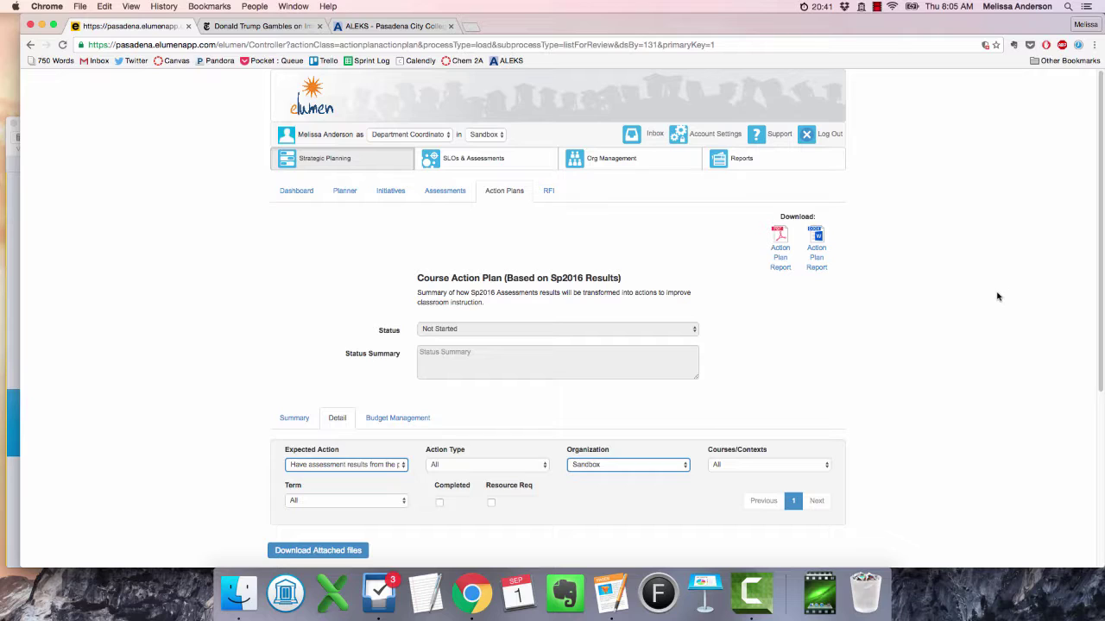
pyautogui.click(876, 6)
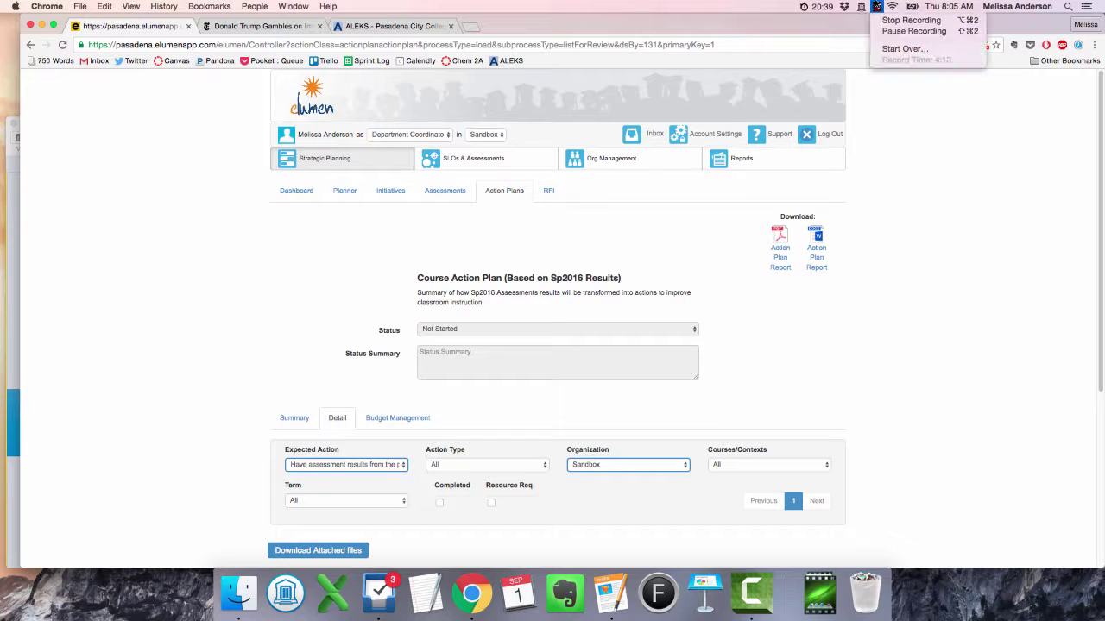